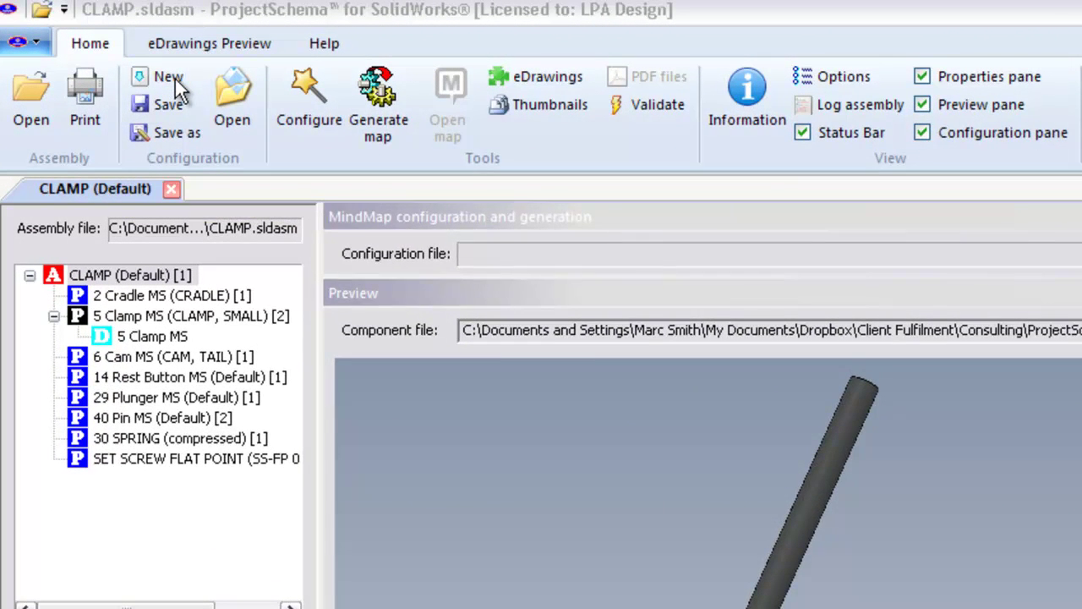
# Start a new map configuration, look over its tag mappings and open the assembly node settings
pyautogui.click(172, 77)
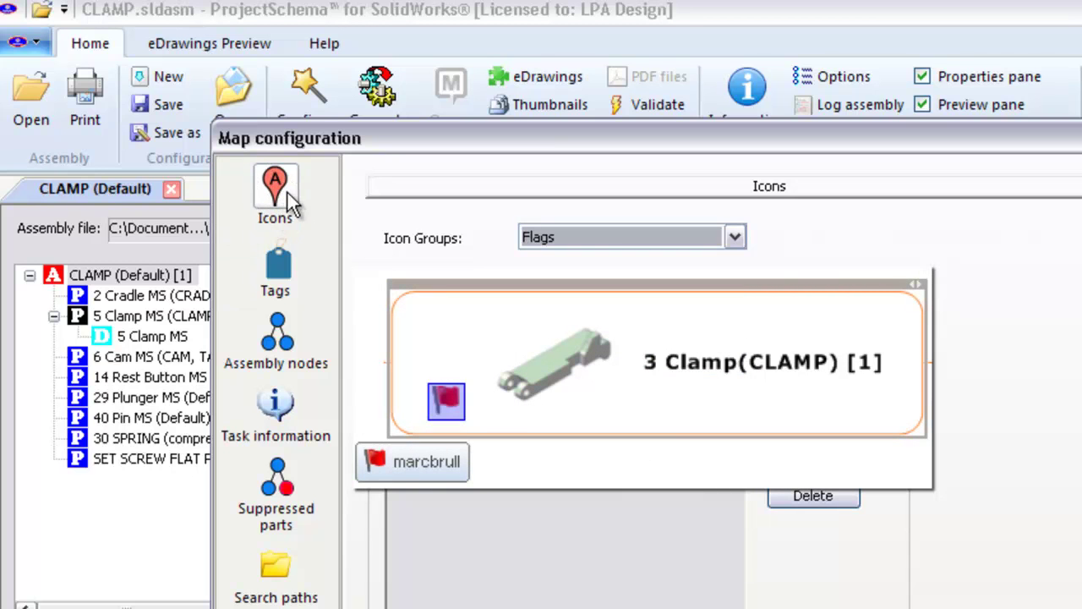
pyautogui.click(288, 262)
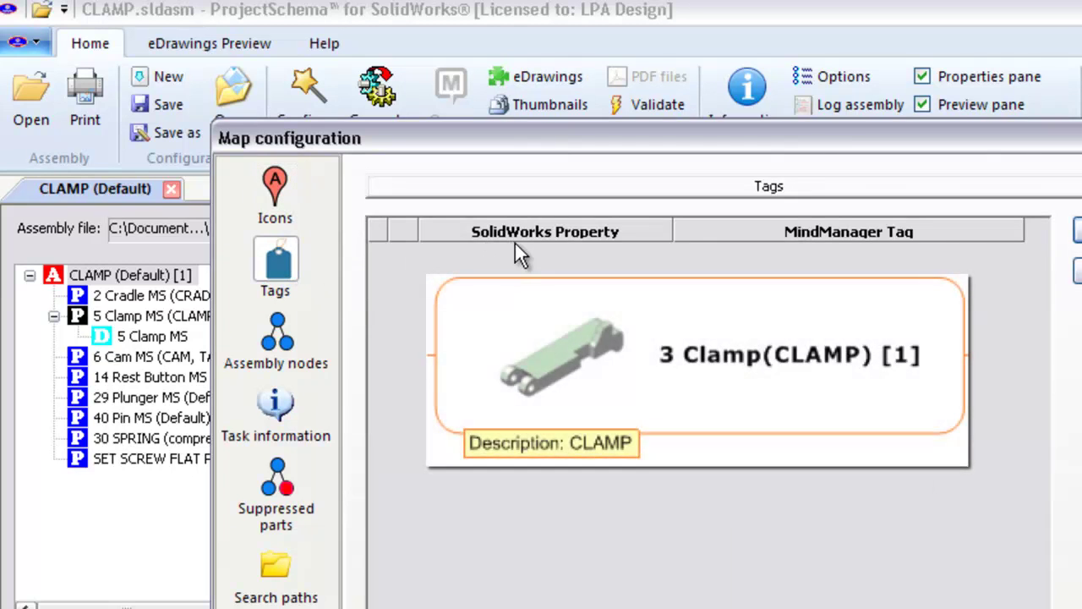
pyautogui.click(277, 334)
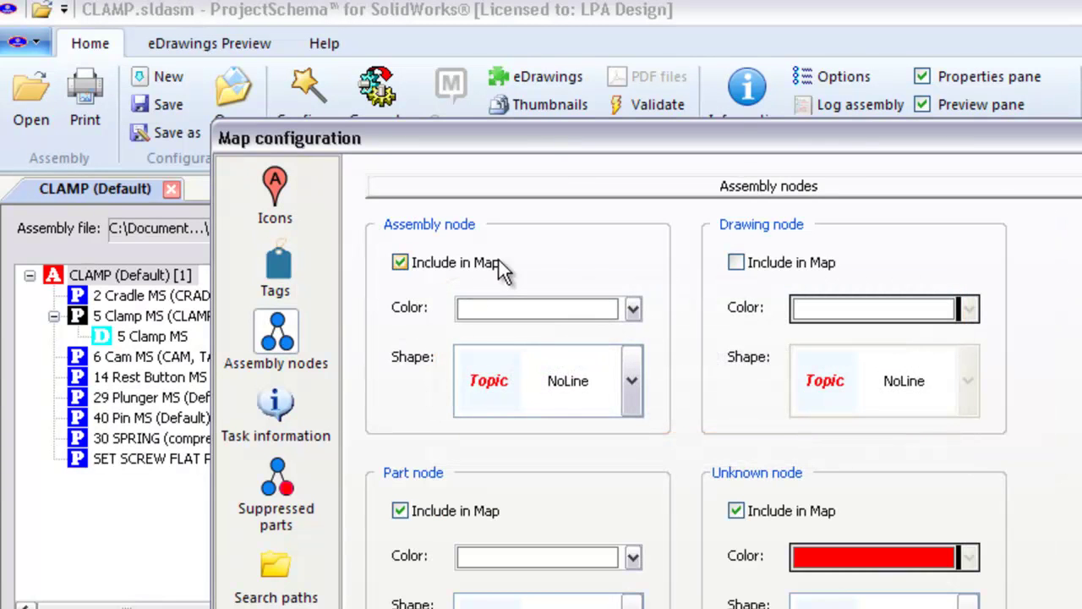
# Check the color and shape choices for the assembly node, and include drawing nodes in the map
pyautogui.click(632, 310)
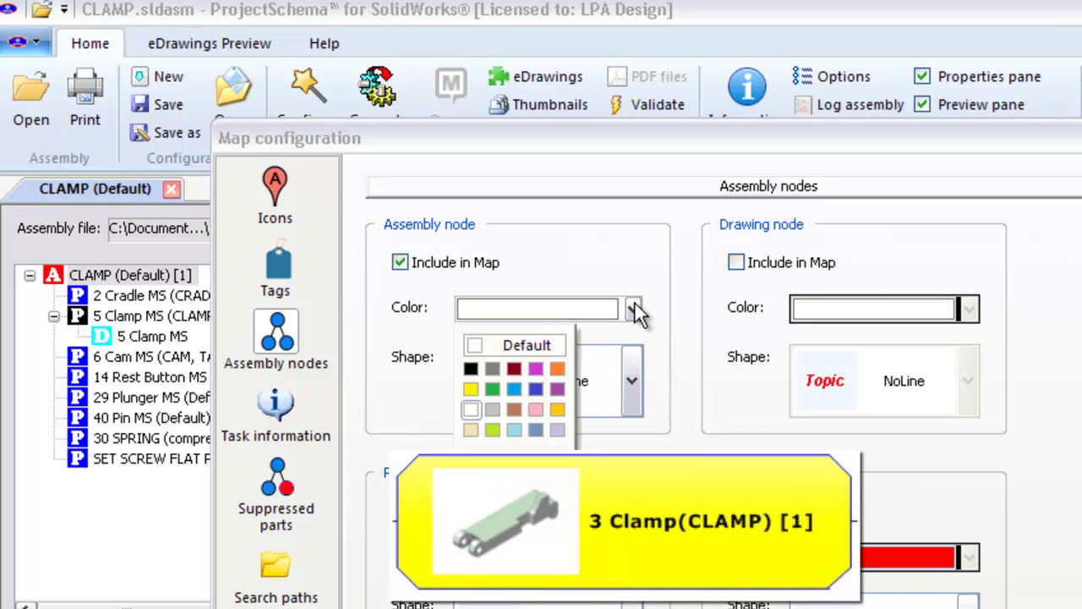
pyautogui.click(632, 309)
pyautogui.click(633, 377)
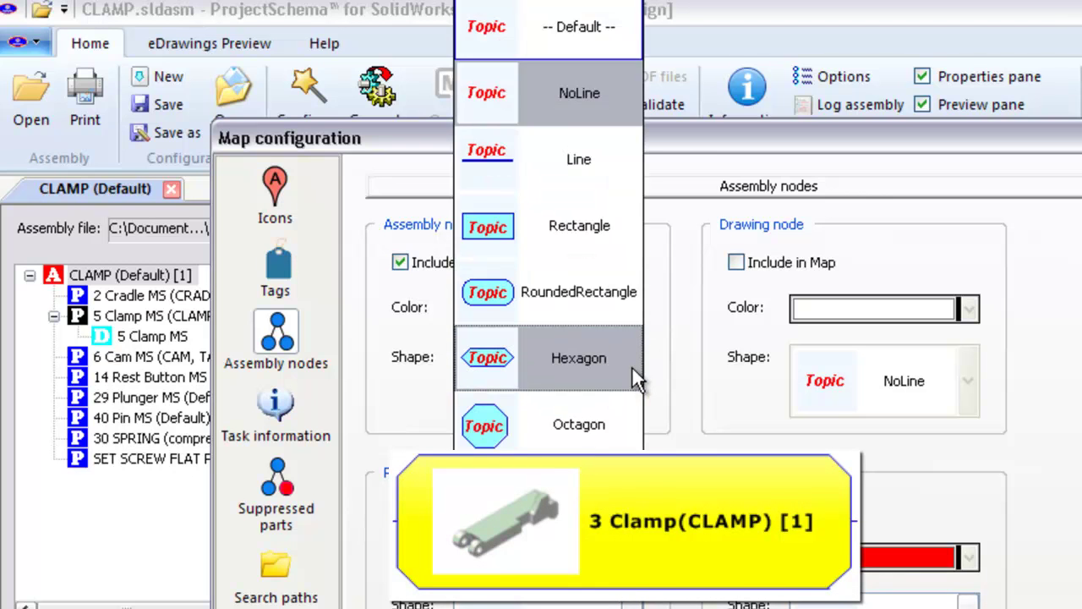
pyautogui.click(714, 58)
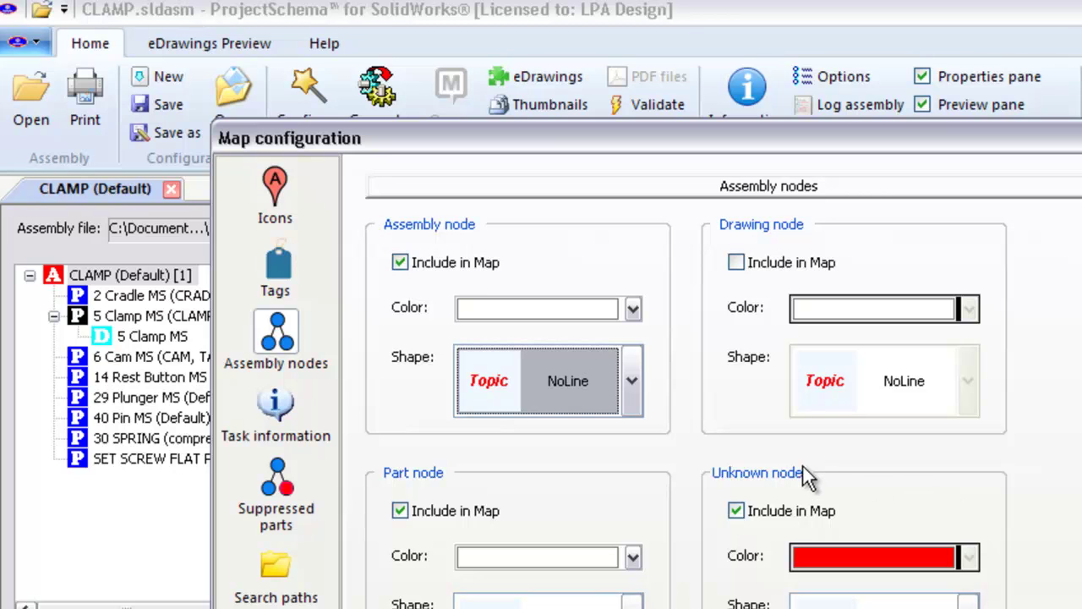
pyautogui.click(735, 512)
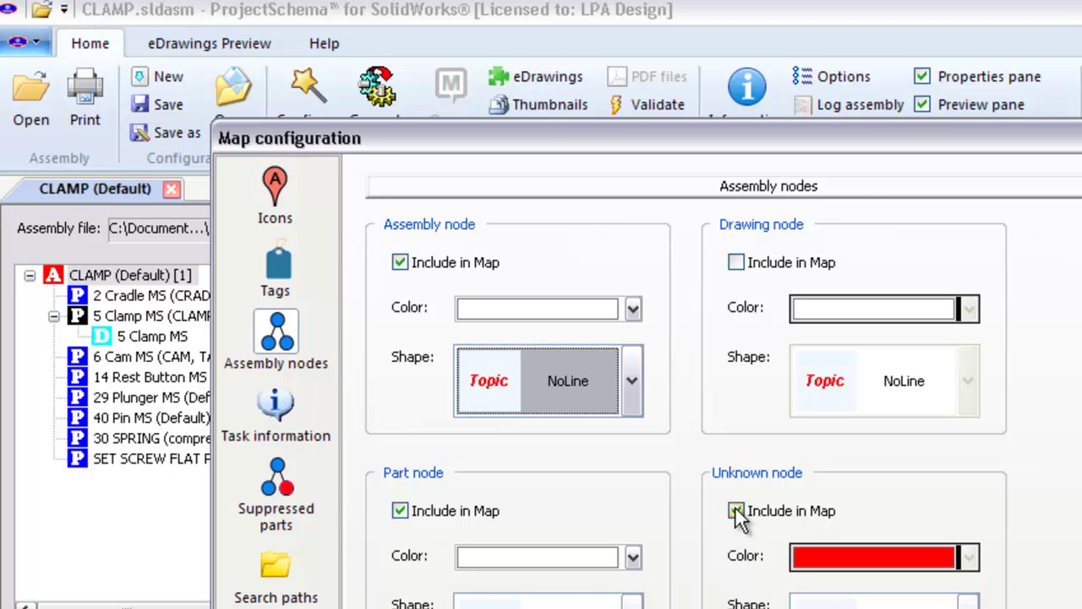
pyautogui.click(738, 263)
# Examine the task information settings, including the custom properties available for priority, and the suppressed parts settings
pyautogui.click(269, 402)
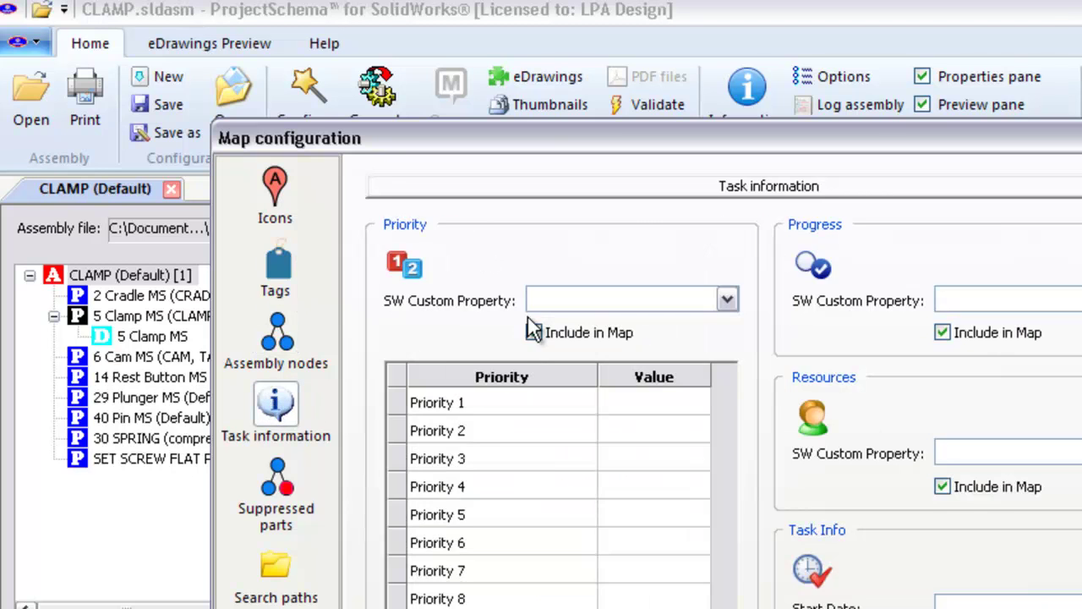
pyautogui.click(729, 301)
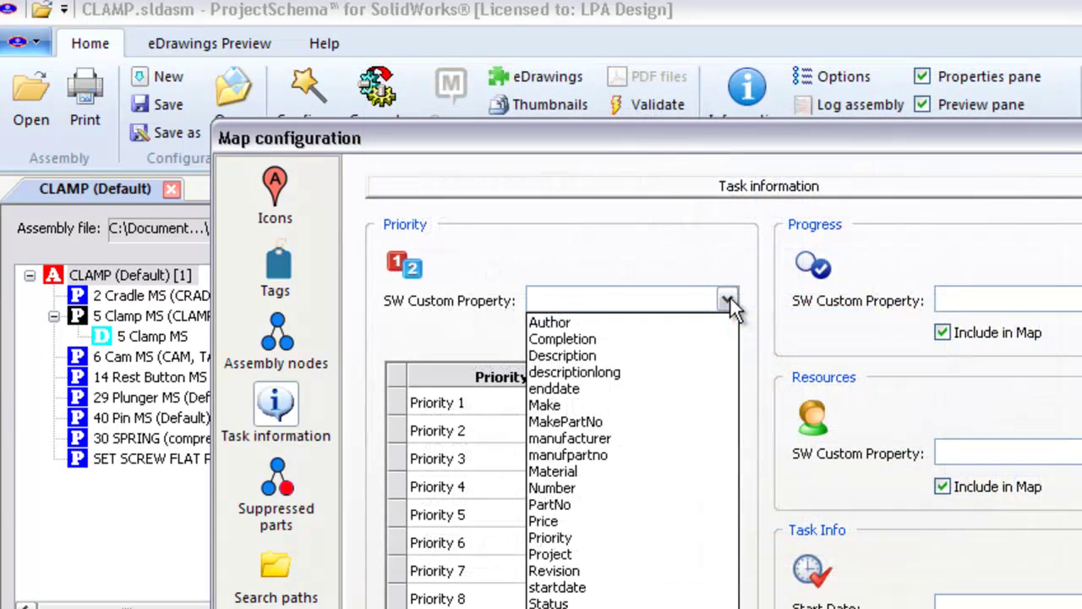
pyautogui.click(727, 301)
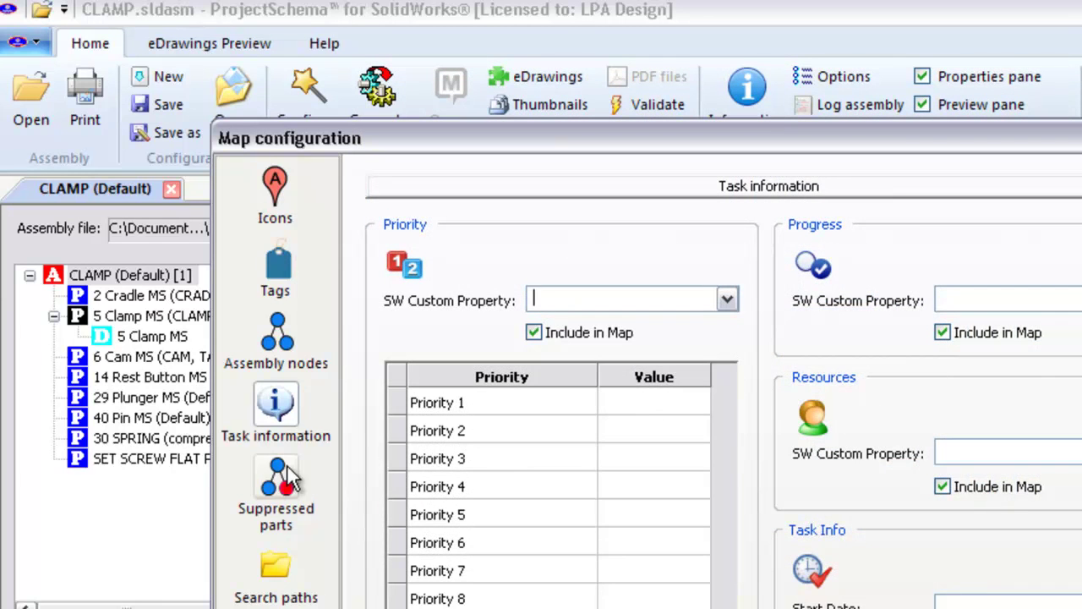
pyautogui.click(283, 488)
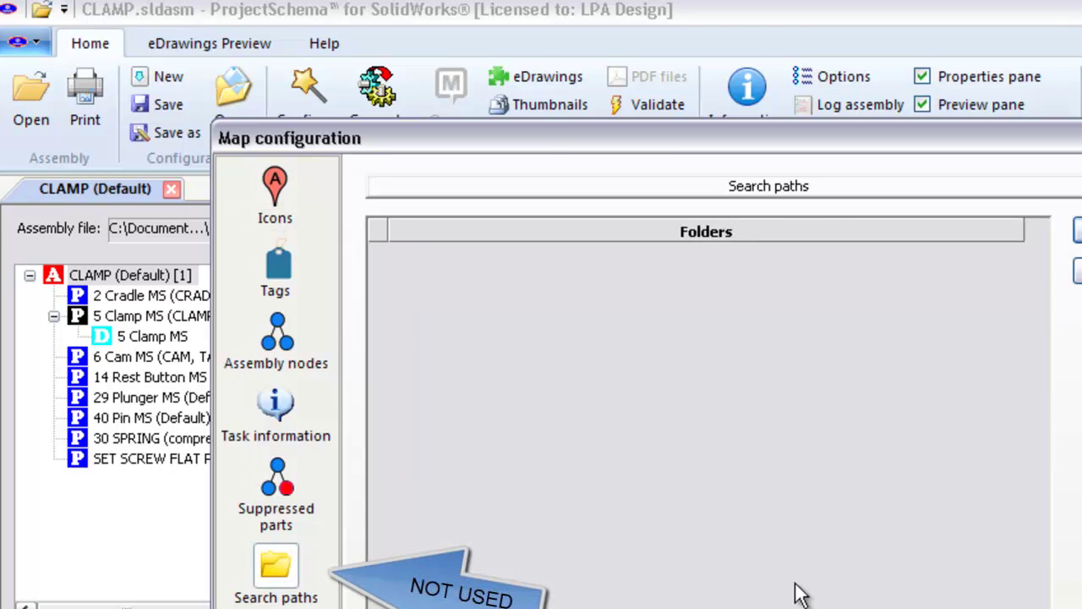
# In the icon settings, set the property name for the Flags group to Author
pyautogui.click(284, 216)
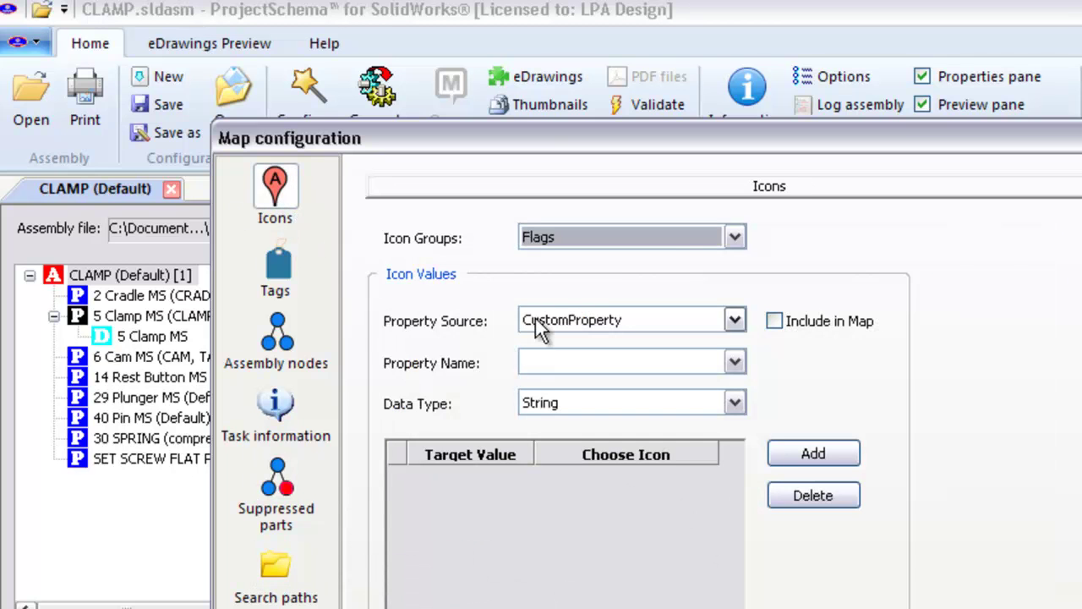
pyautogui.click(734, 238)
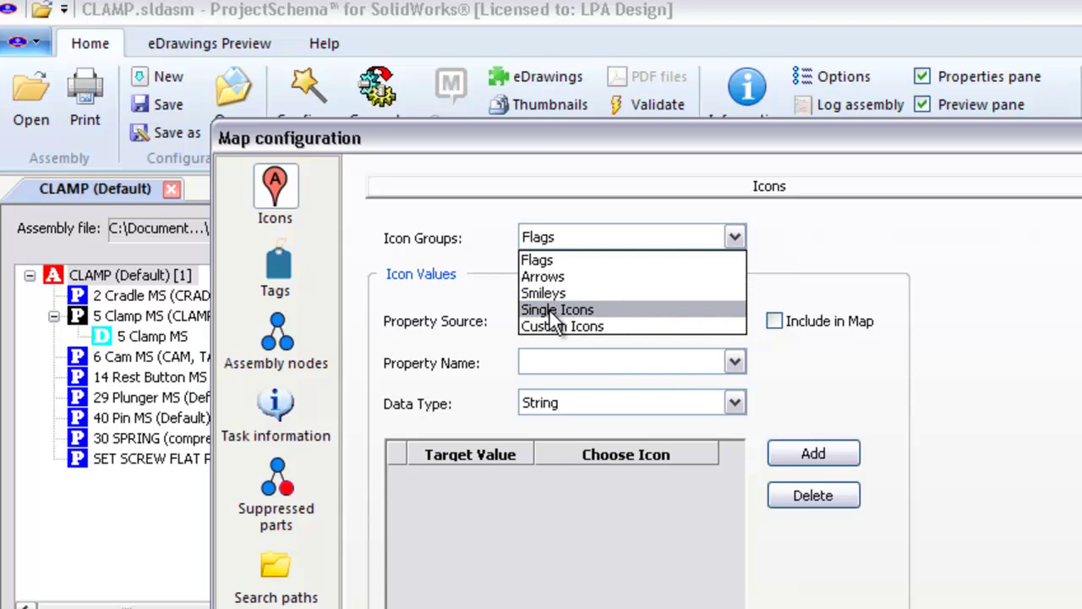
pyautogui.click(698, 335)
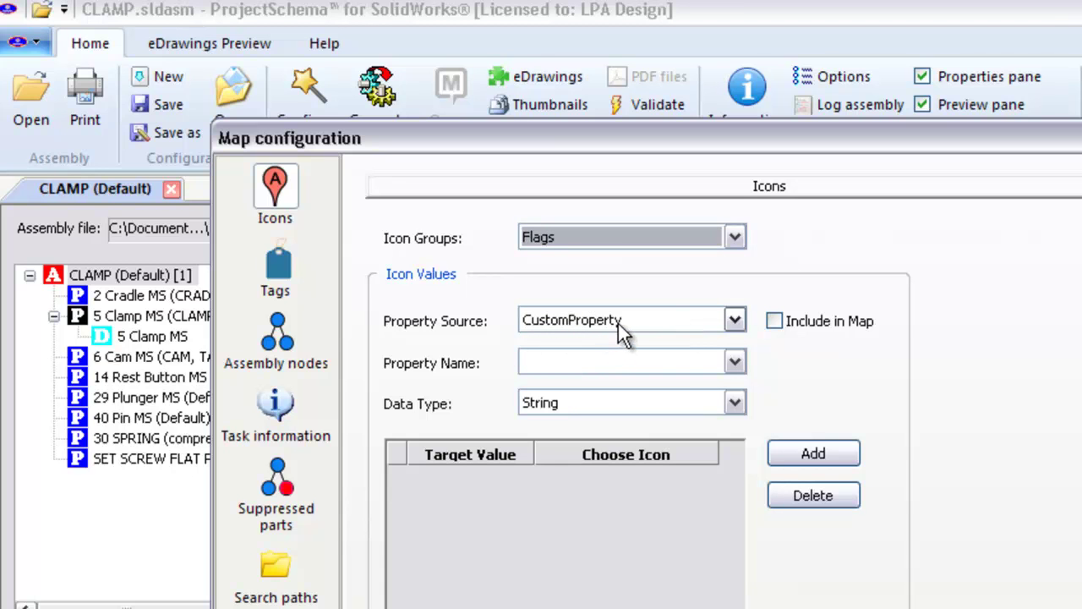
pyautogui.click(735, 362)
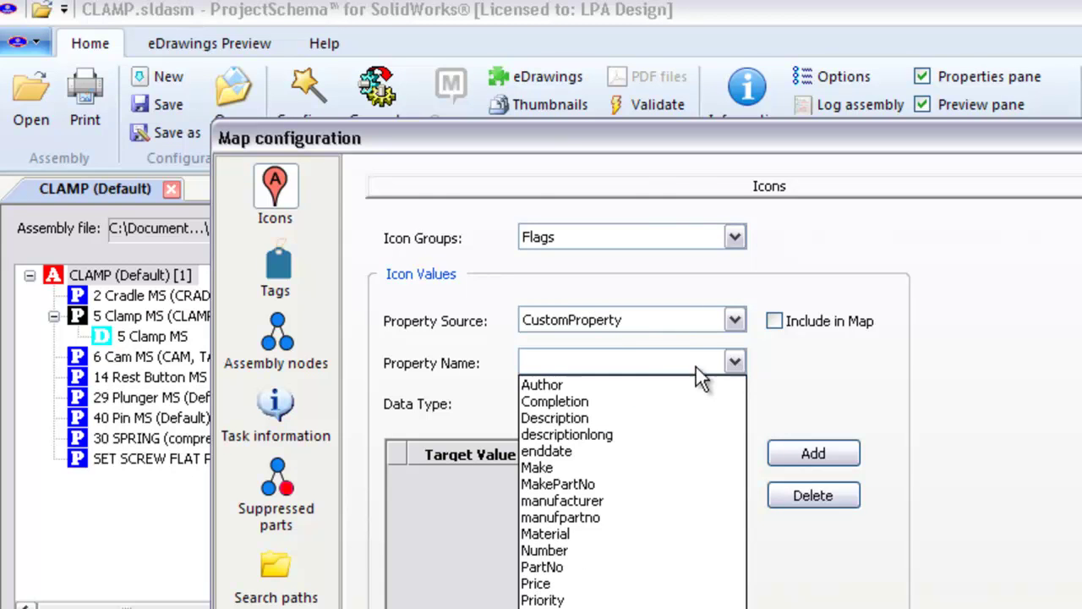
pyautogui.click(562, 387)
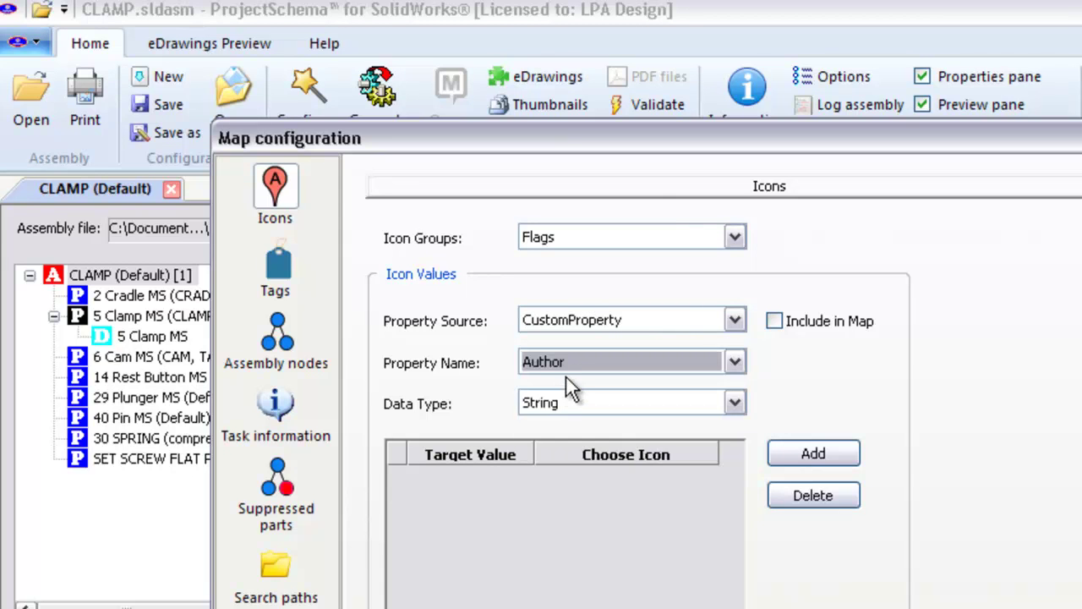
# Add an icon value for the Flags group that assigns the Maybe flag to the target value CRM
pyautogui.click(503, 481)
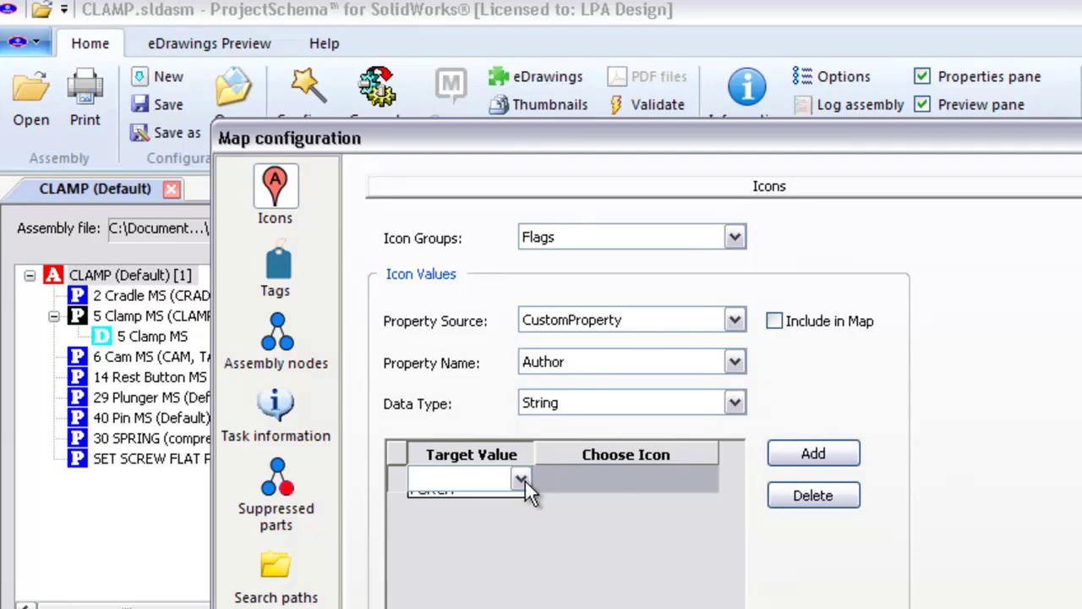
pyautogui.click(523, 478)
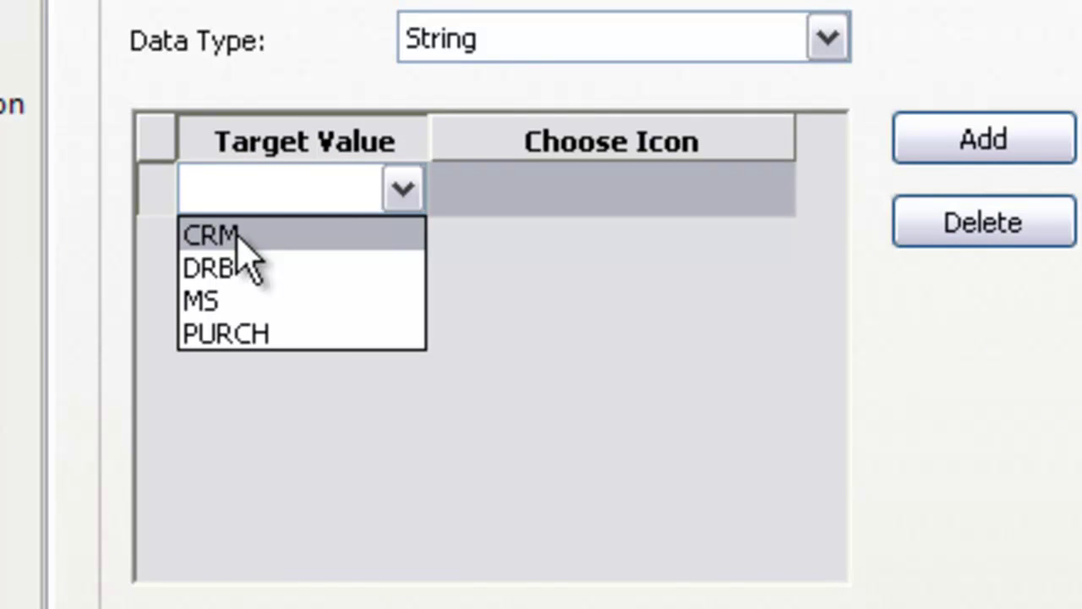
pyautogui.click(237, 235)
pyautogui.click(252, 199)
pyautogui.click(1001, 145)
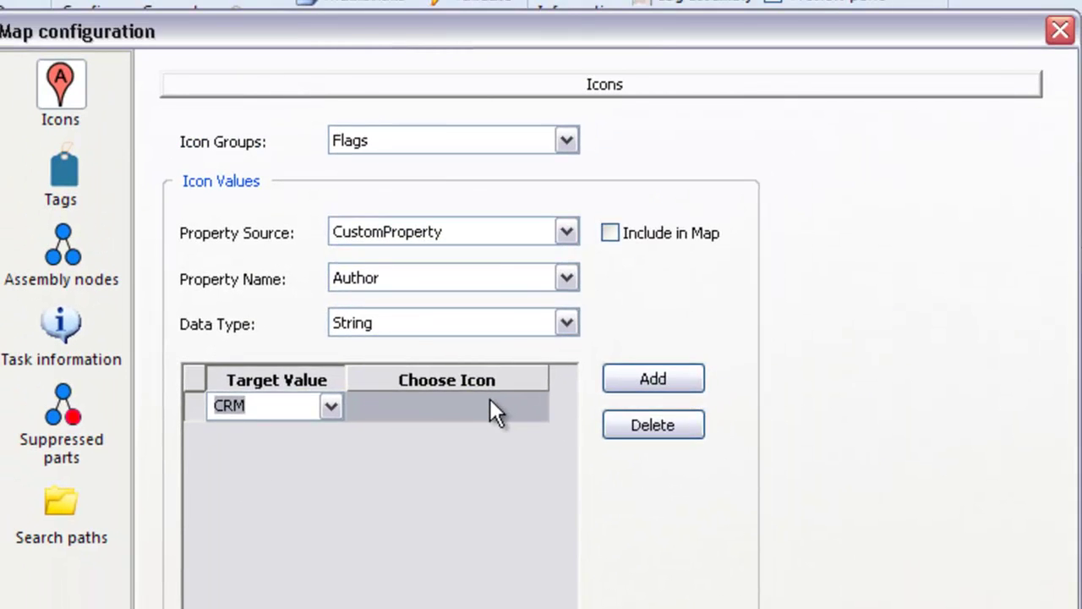
pyautogui.click(524, 372)
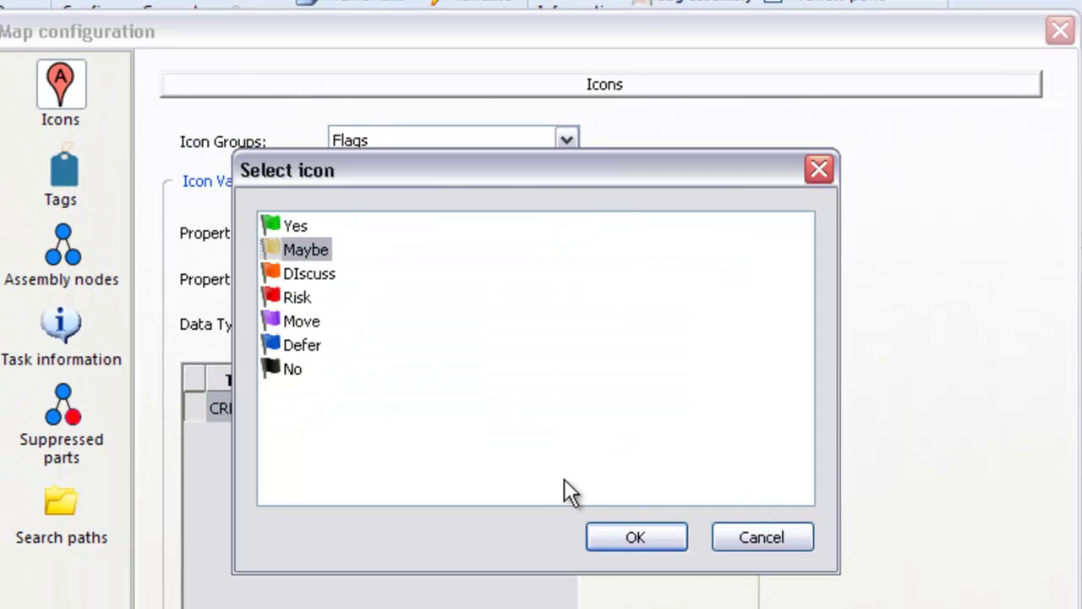
pyautogui.click(619, 532)
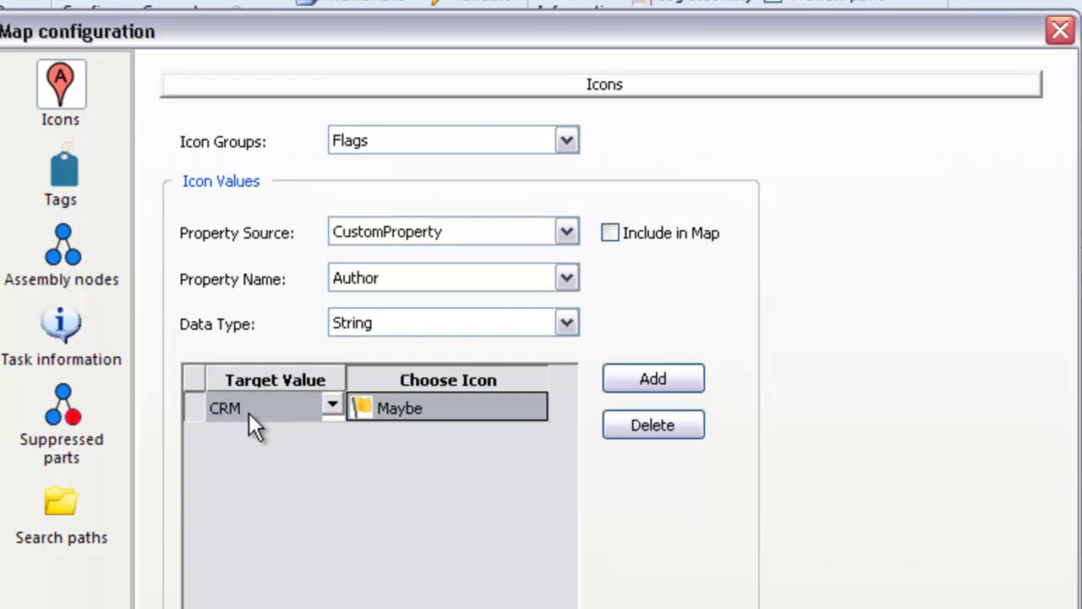
# Add a tag mapping from the SolidWorks property Description to the MindManager tag DESCRIPTION
pyautogui.click(84, 171)
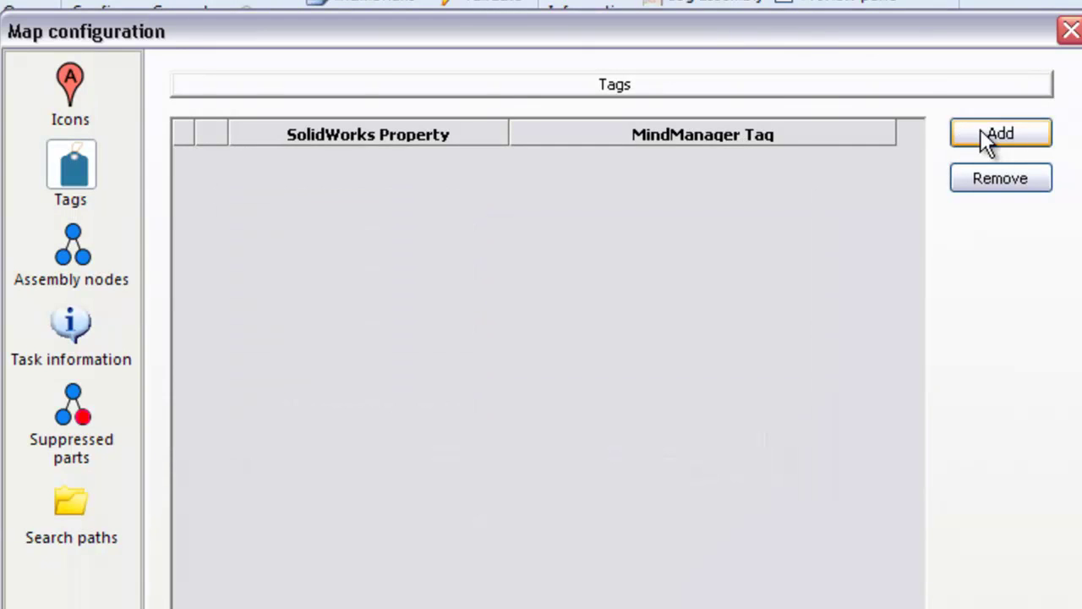
pyautogui.click(985, 137)
pyautogui.click(495, 163)
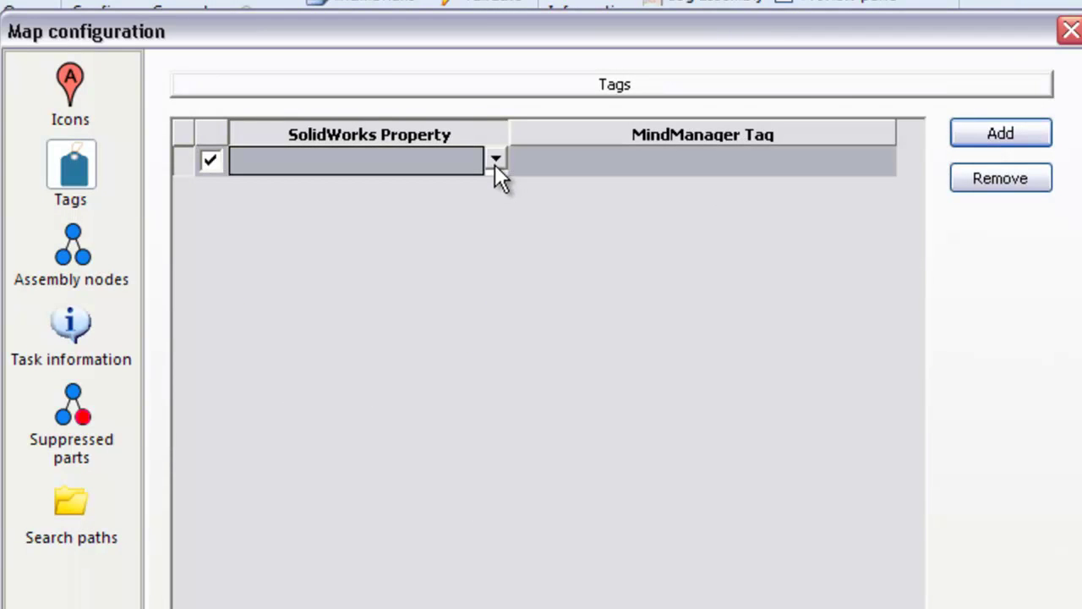
pyautogui.click(495, 164)
pyautogui.click(284, 217)
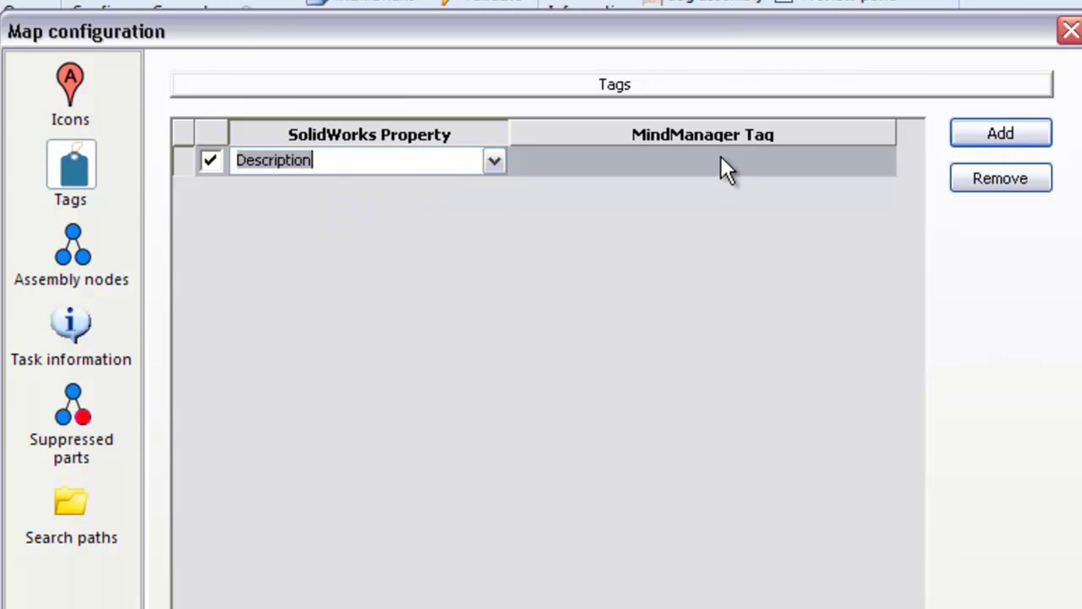
pyautogui.click(705, 167)
pyautogui.write('DESCRIPTION')
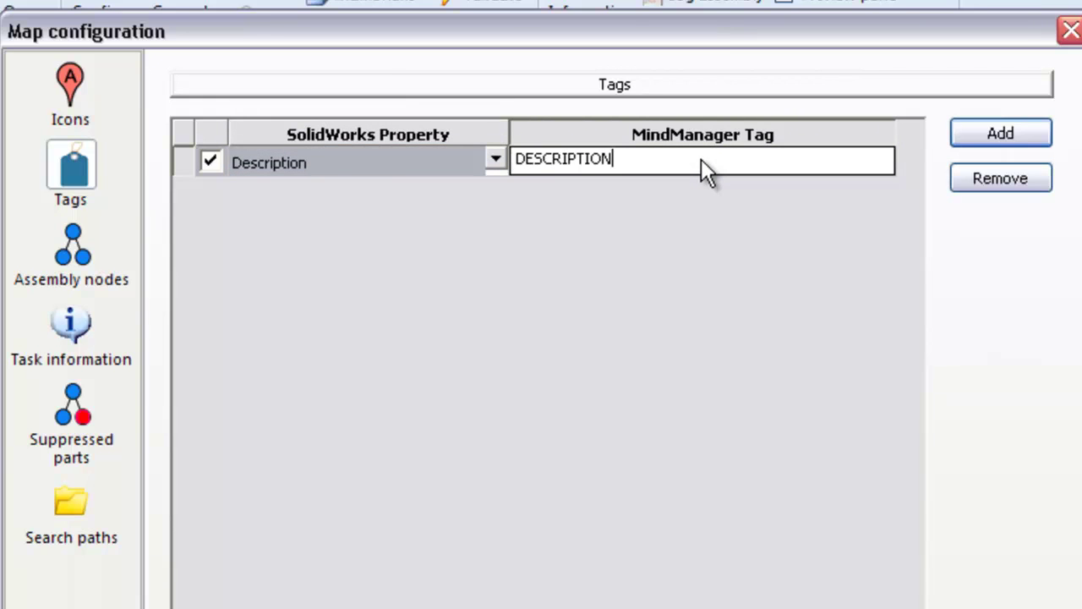
# Add a second tag mapping from the SolidWorks property Make to the MindManager tag MANUFACTURER
pyautogui.click(1004, 131)
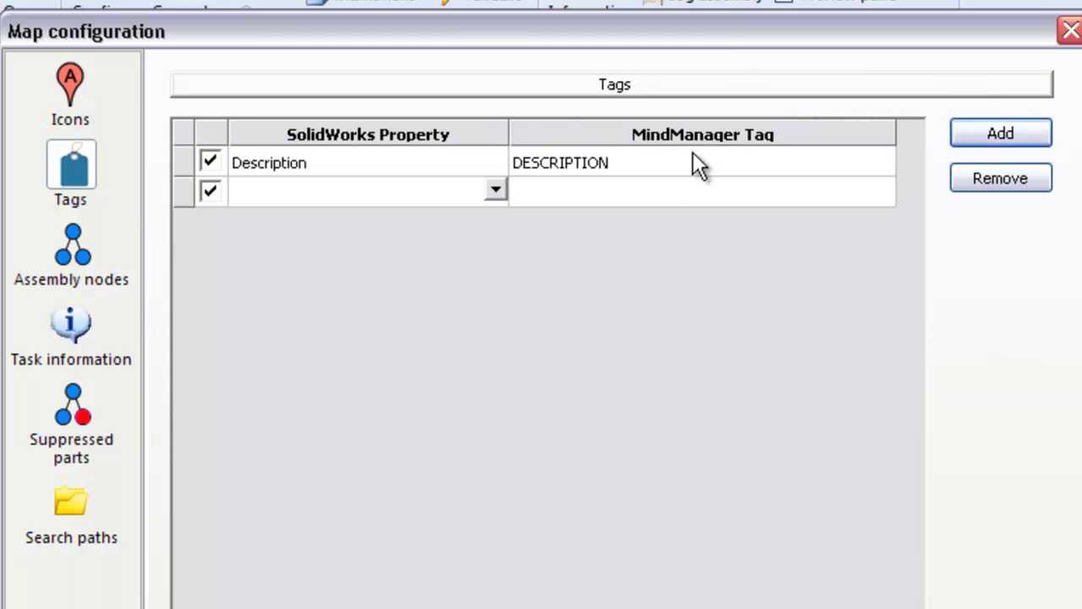
pyautogui.click(499, 187)
pyautogui.click(503, 184)
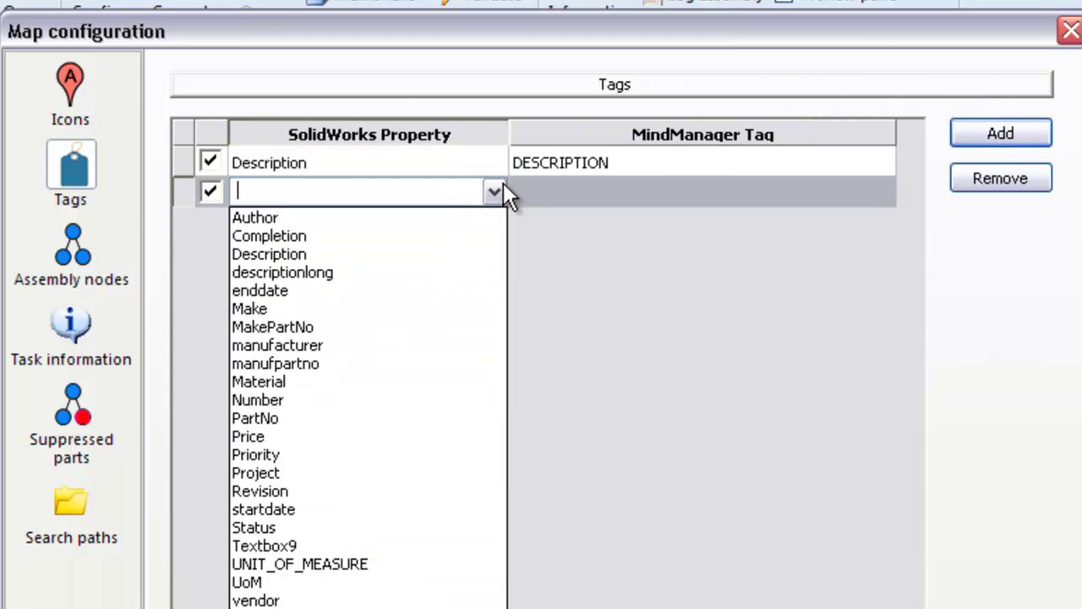
pyautogui.click(291, 309)
pyautogui.click(580, 196)
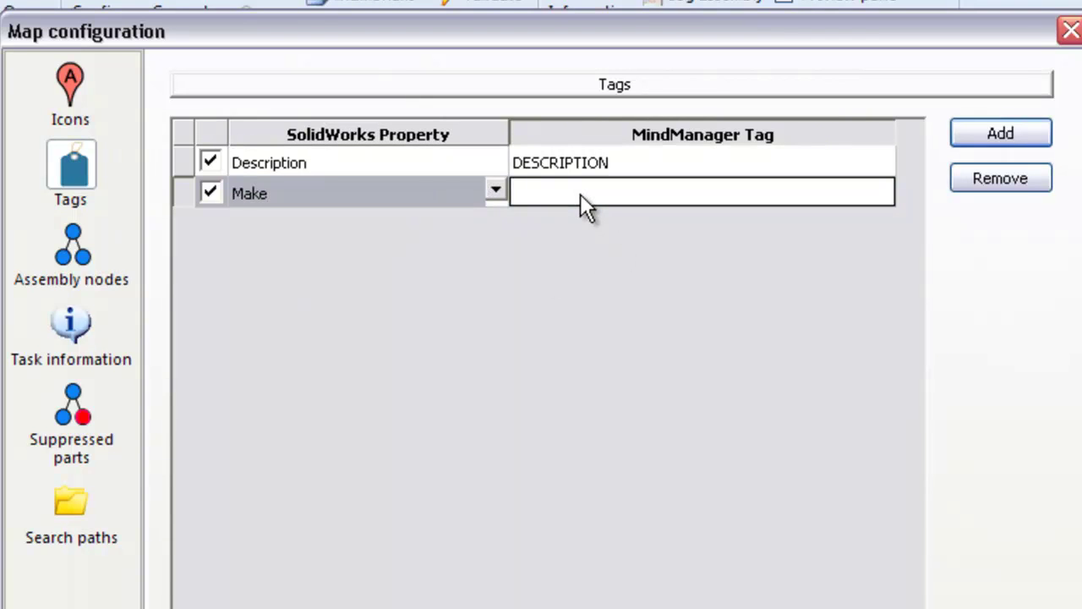
pyautogui.write('MANUFACTURER')
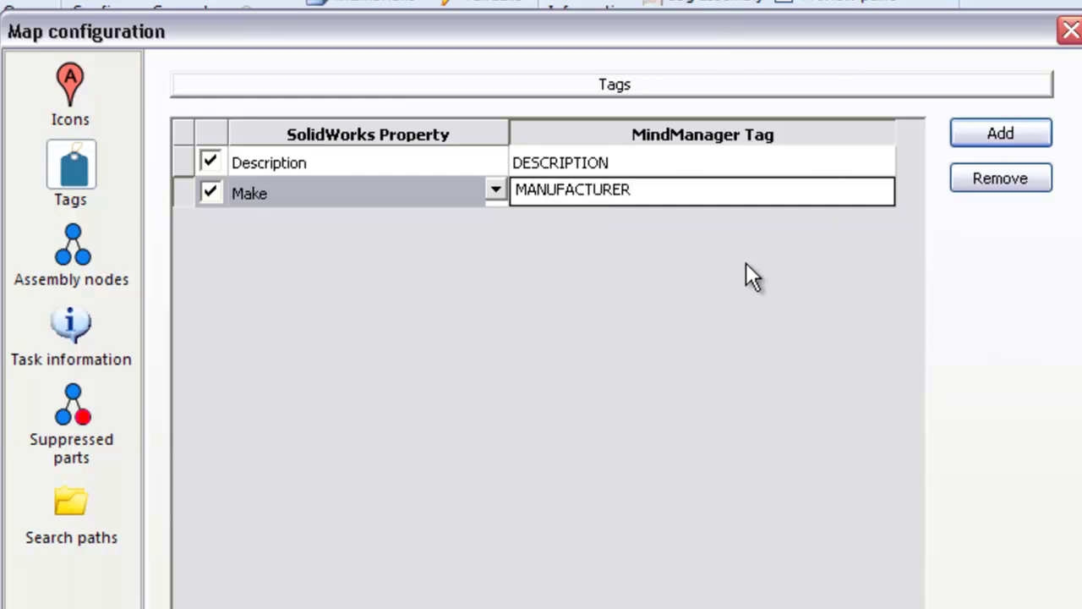
pyautogui.press('Return')
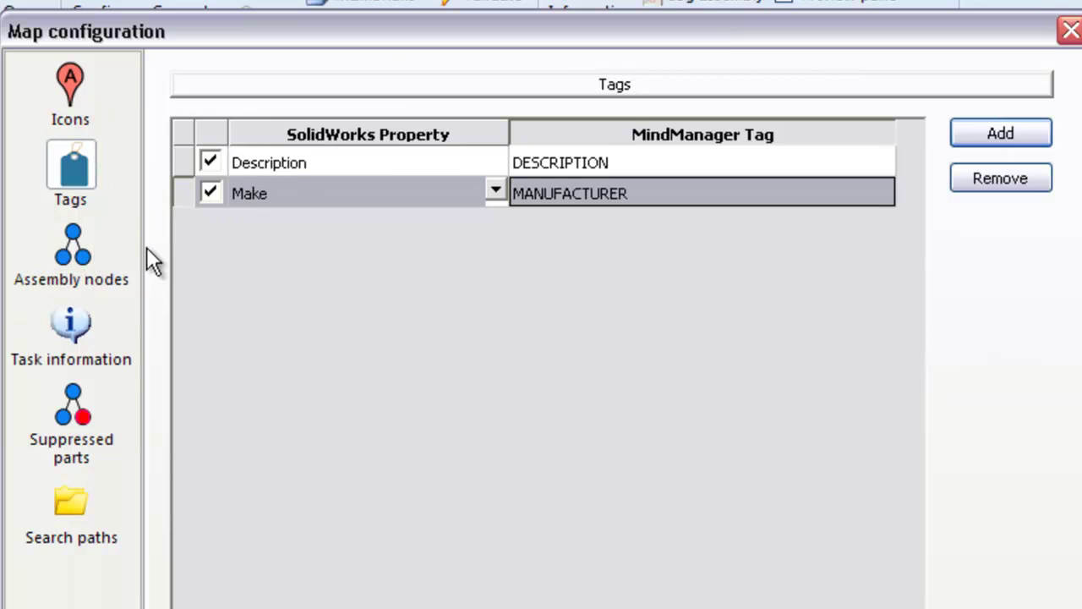
# In the assembly node settings, give the part node a gold color and the Rectangle shape
pyautogui.click(93, 240)
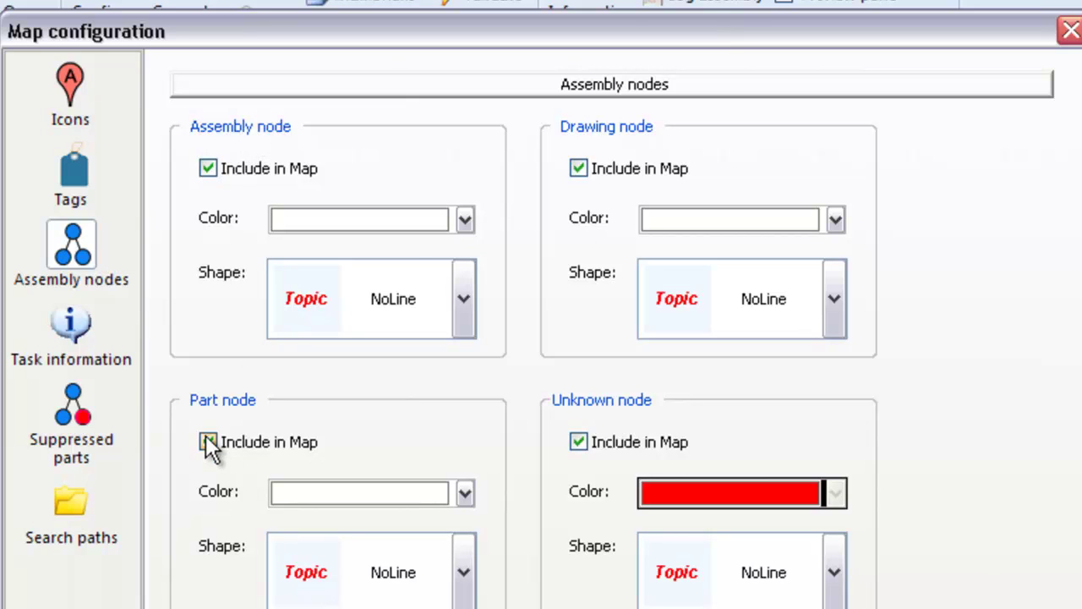
pyautogui.click(464, 493)
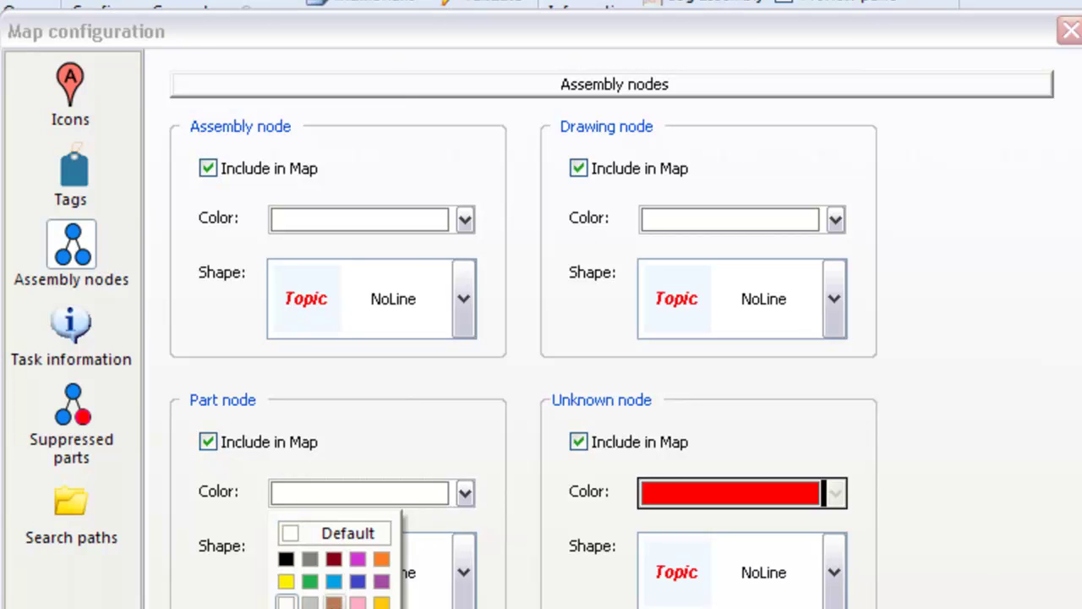
pyautogui.click(381, 602)
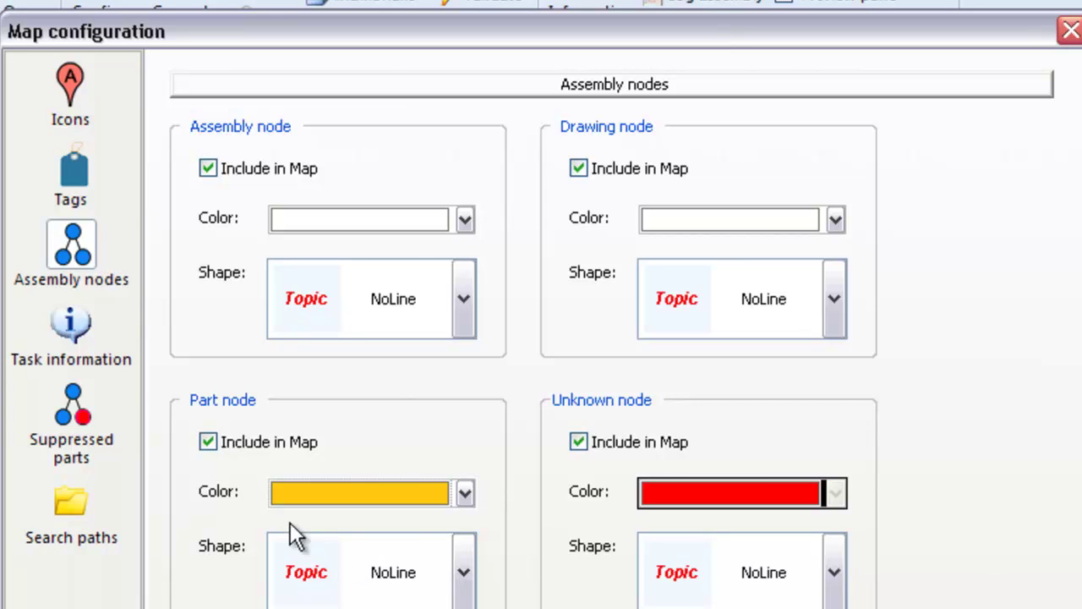
pyautogui.click(464, 573)
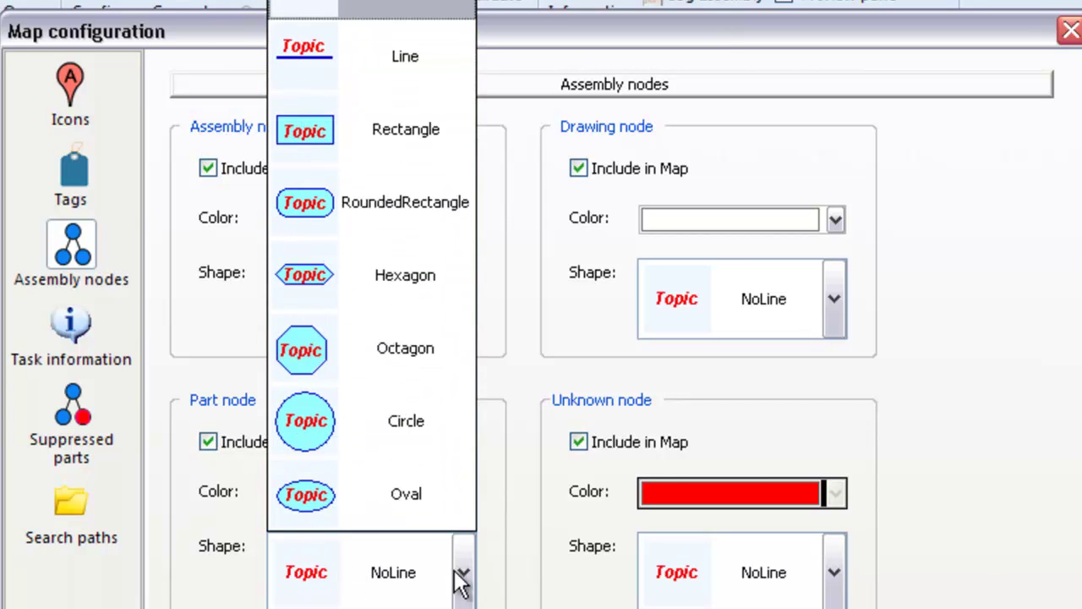
pyautogui.click(306, 157)
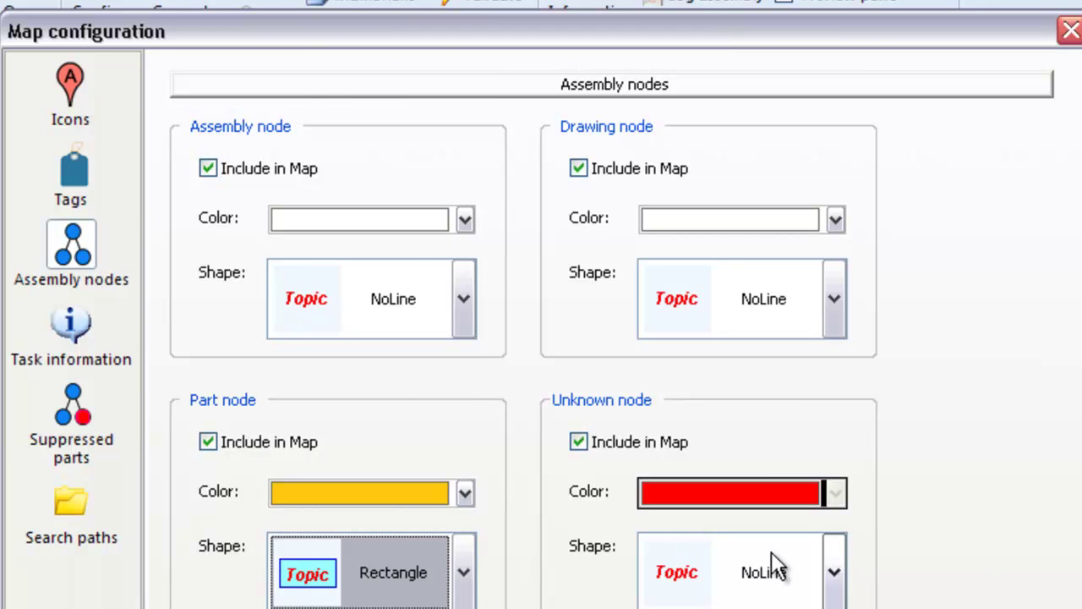
pyautogui.click(834, 578)
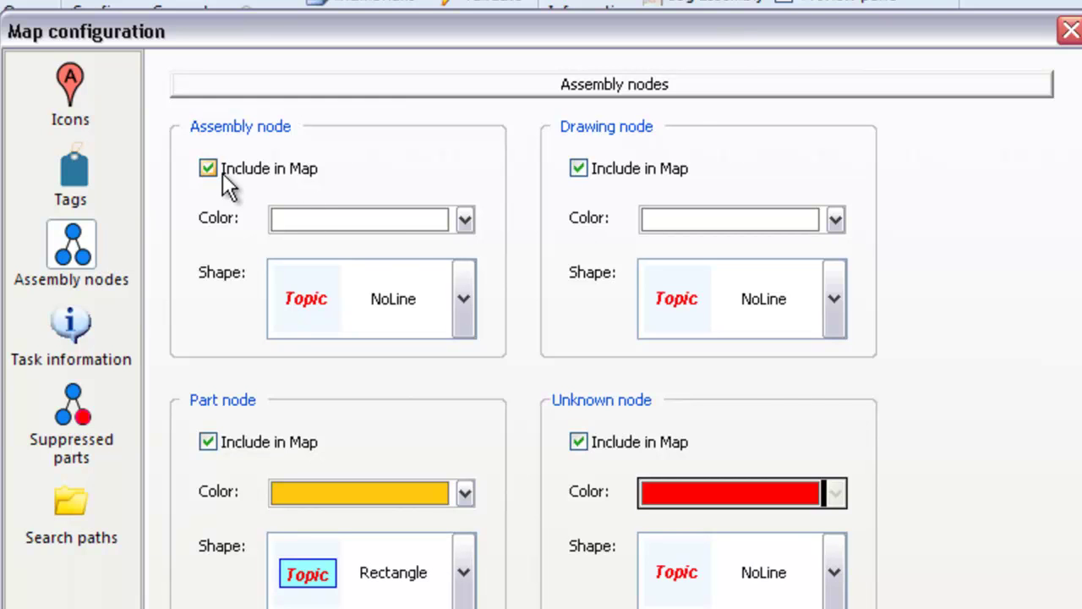
# In the task information settings, link the map priority to the SolidWorks custom property Priority
pyautogui.click(77, 328)
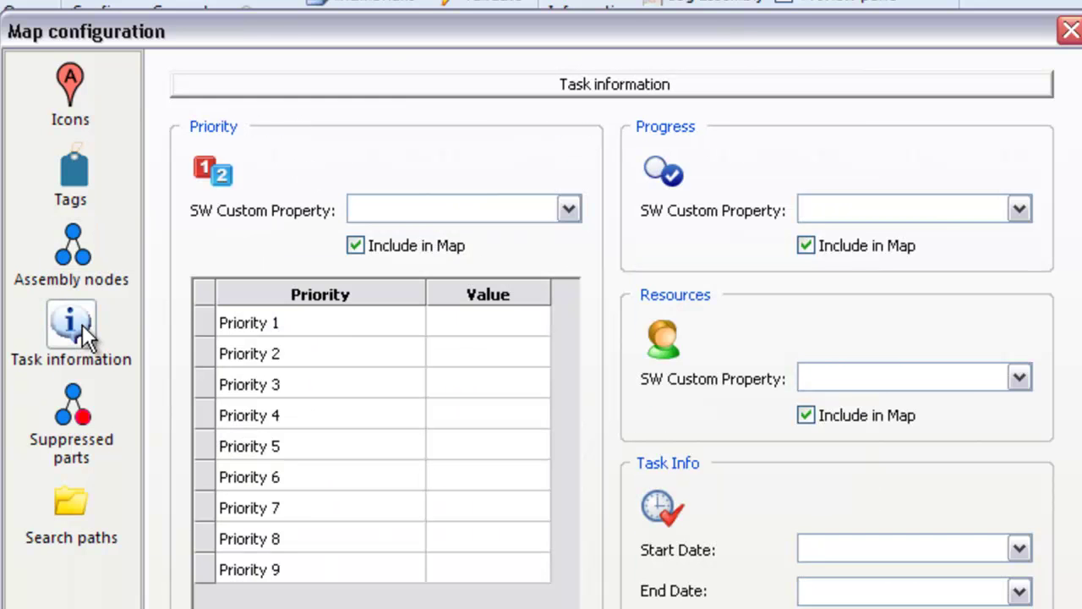
pyautogui.click(570, 208)
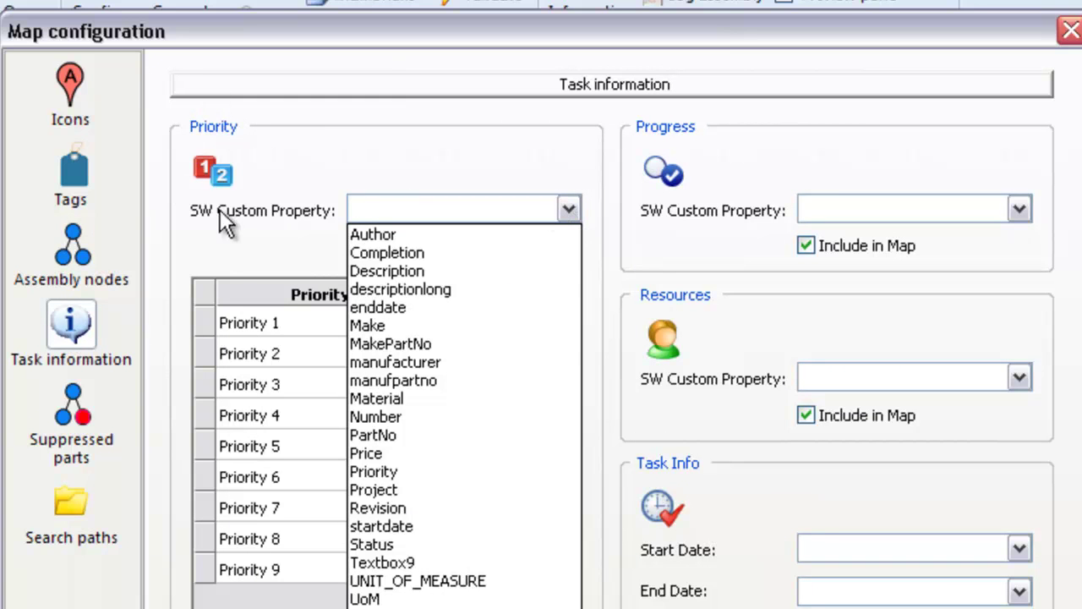
pyautogui.click(378, 471)
# Assign the values 1, 2, 3, 4 and 5 to Priority 1 through Priority 5 respectively
pyautogui.click(461, 323)
pyautogui.write('1')
pyautogui.click(484, 351)
pyautogui.write('2')
pyautogui.click(483, 384)
pyautogui.write('3')
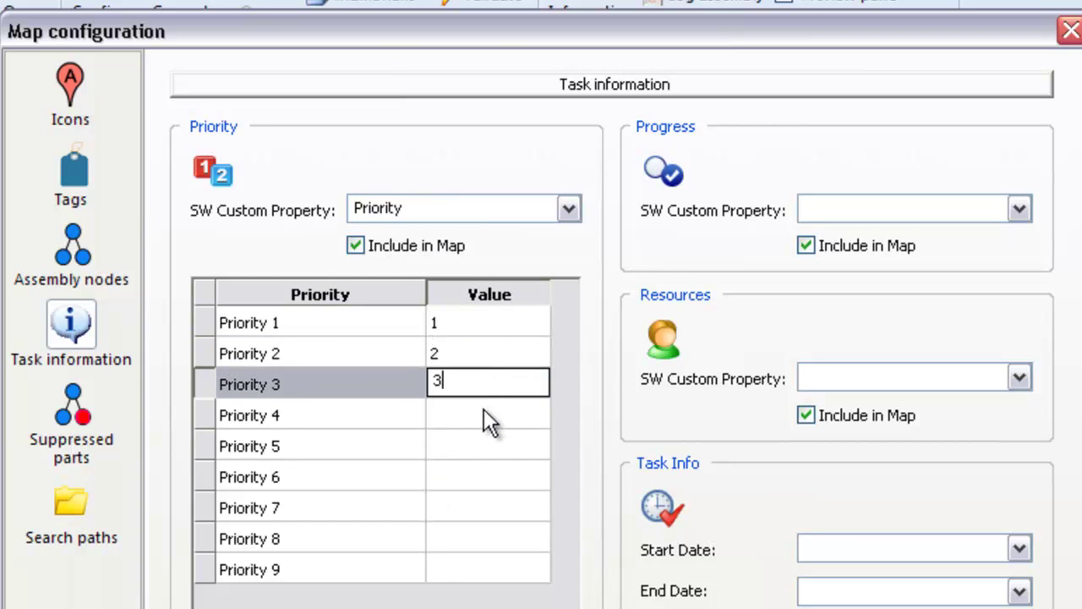
pyautogui.click(483, 408)
pyautogui.write('4')
pyautogui.press('Return')
pyautogui.write('5')
pyautogui.press('Return')
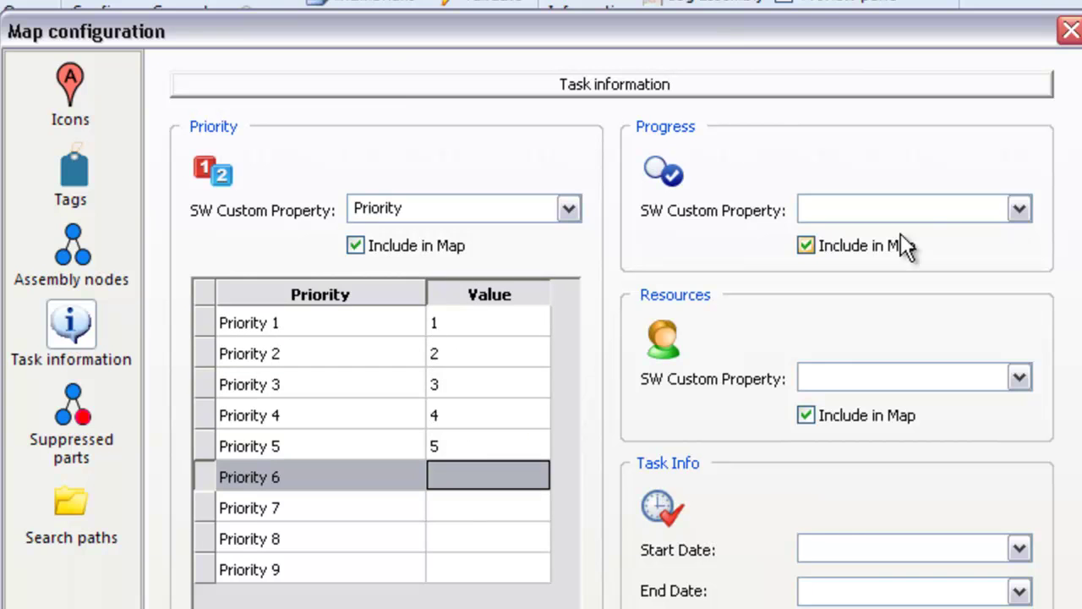
# Link the task progress to the custom property Completion and the resources to the custom property Author
pyautogui.click(1020, 209)
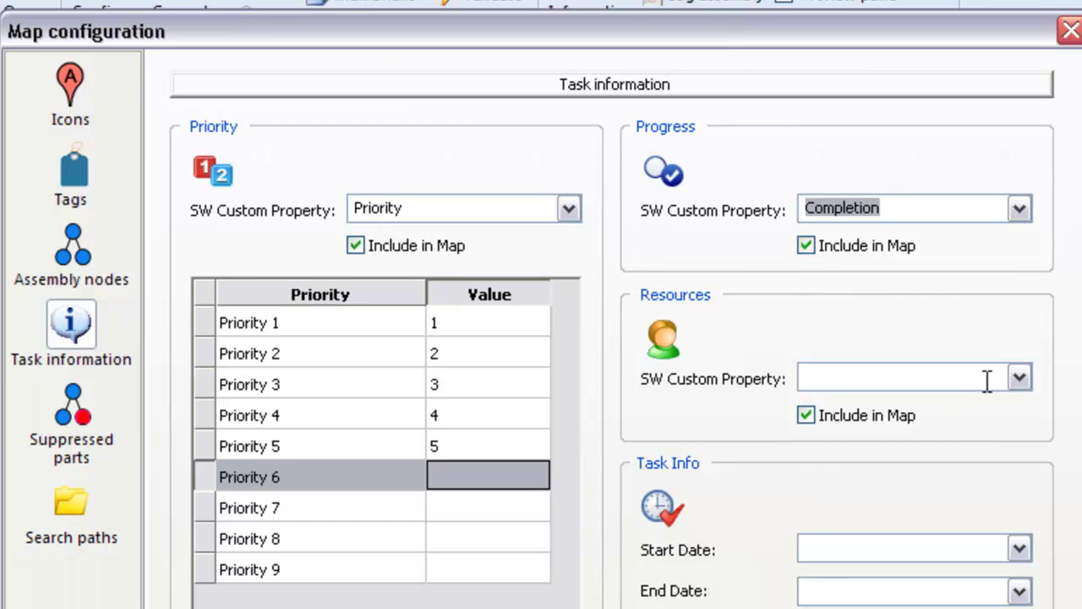
pyautogui.click(1018, 378)
pyautogui.click(840, 401)
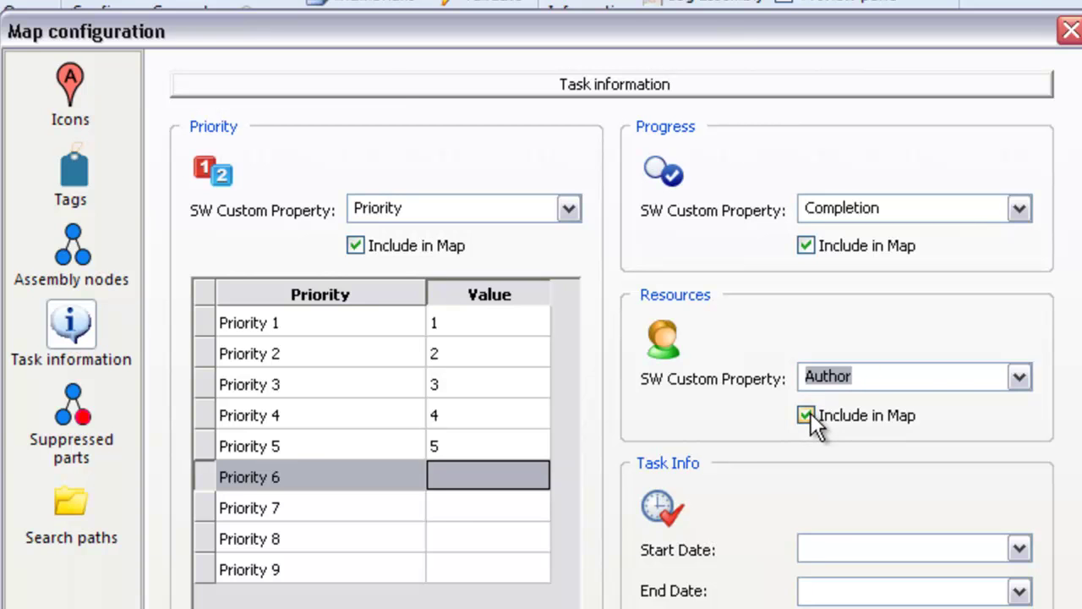
# Link the task's start date to the custom property startdate and open the property choices for the end date
pyautogui.click(1020, 549)
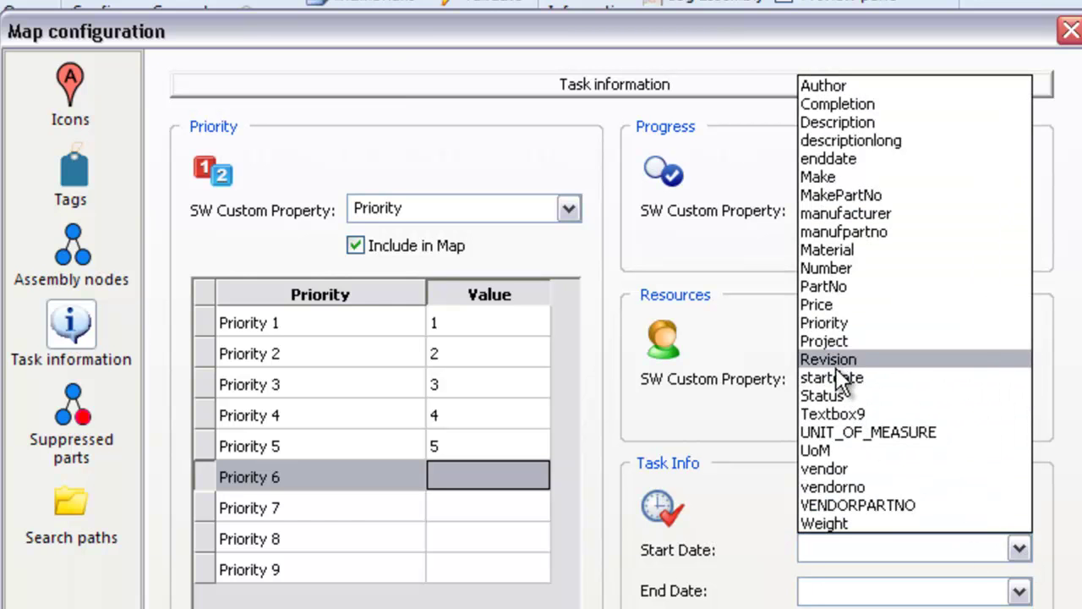
pyautogui.click(842, 377)
pyautogui.click(1020, 592)
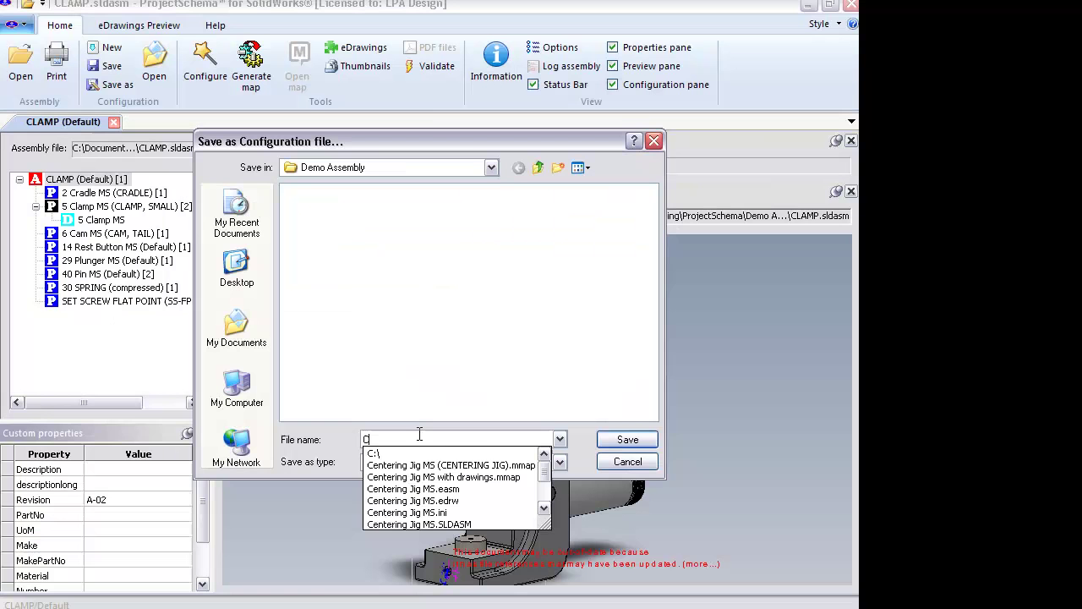
# Name the configuration file CLAMP 1 for saving in the Demo Assembly folder
pyautogui.write('LAMP 1')
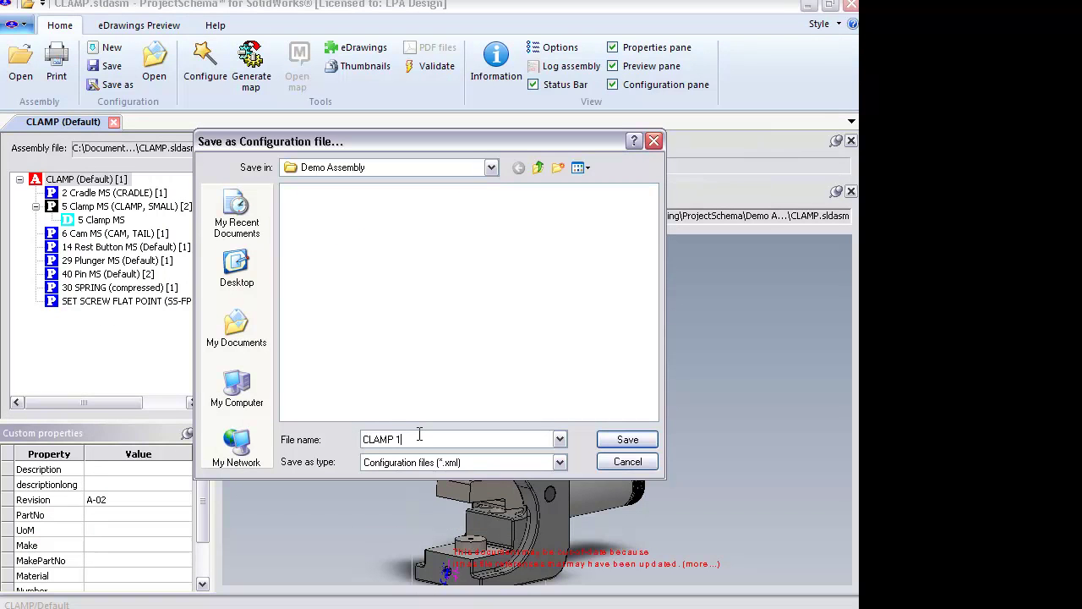